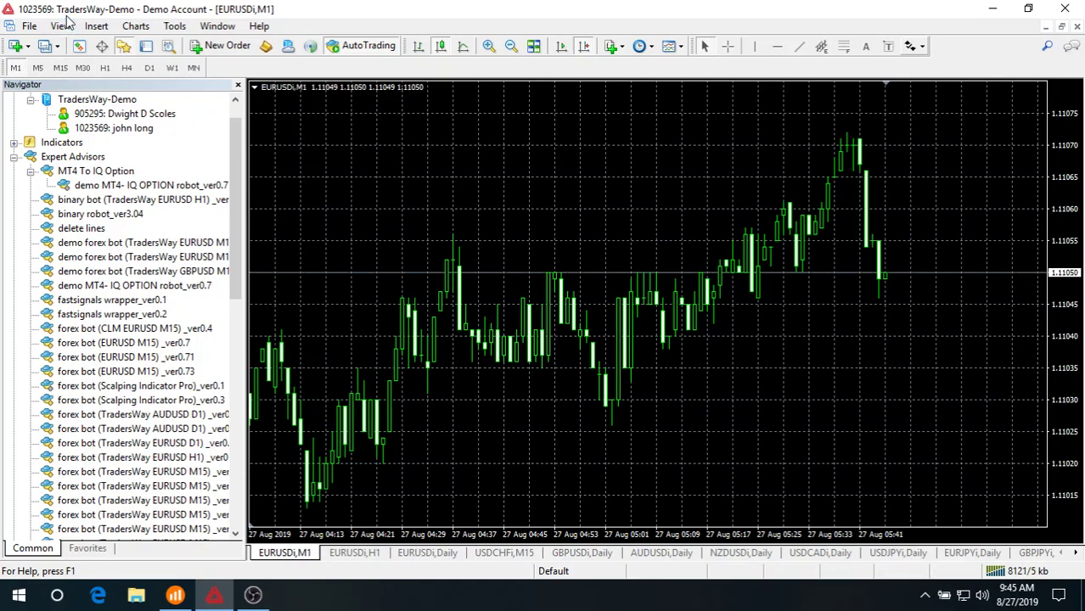
- From File > Open Data Folder, browse to MQL4\Experts\MT4 To IQ Option
click(32, 27)
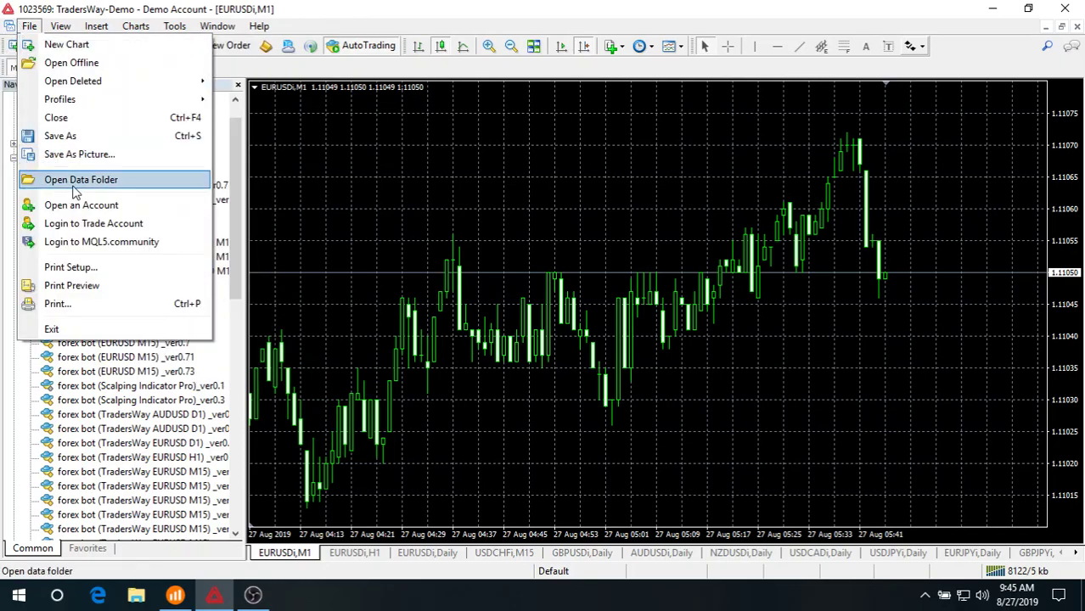
click(73, 185)
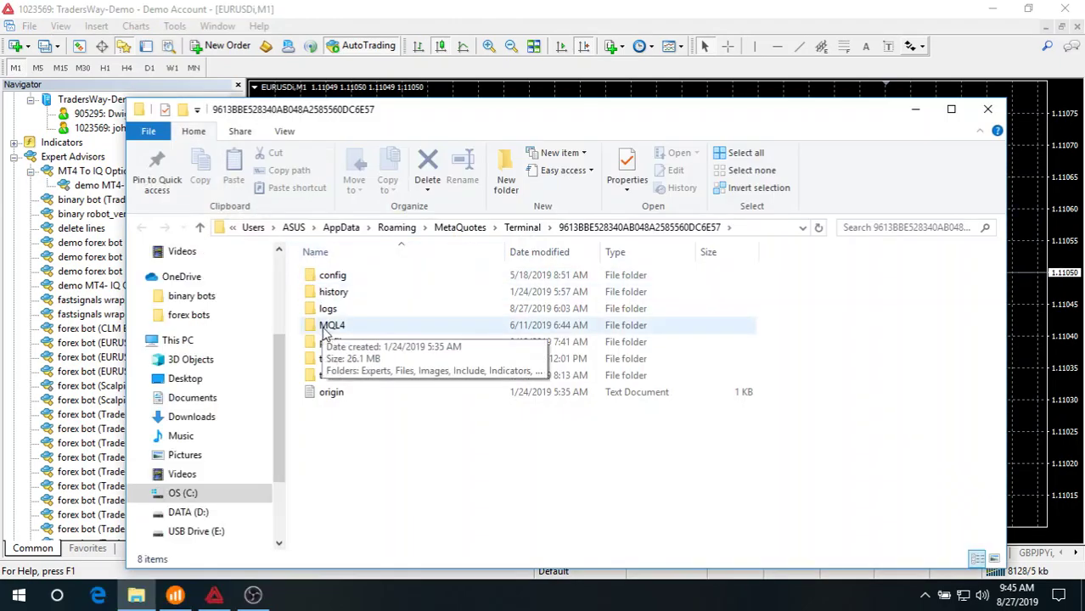
double_click(330, 326)
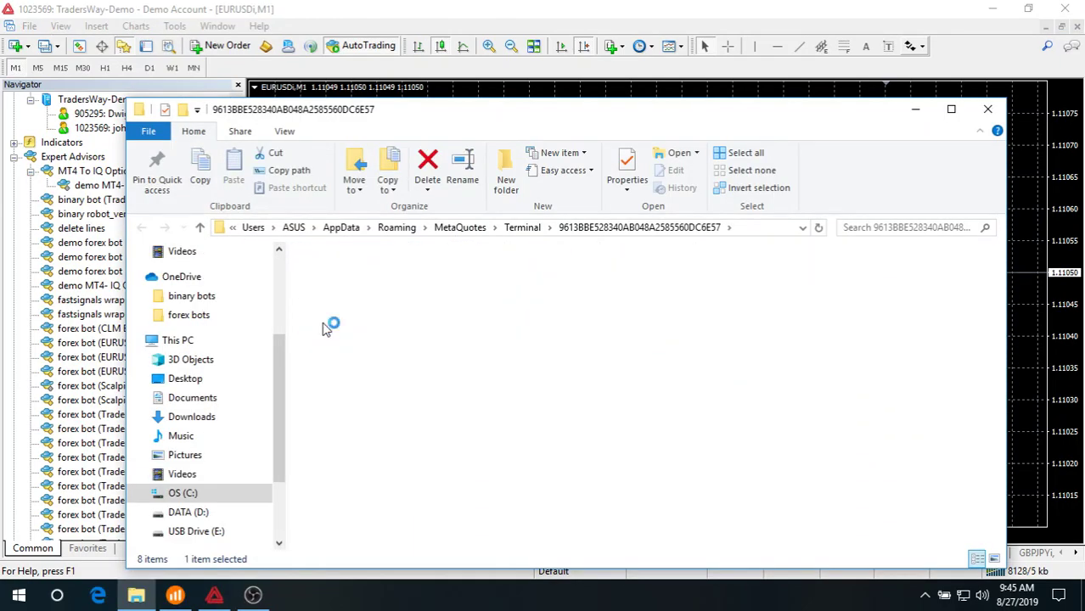
double_click(330, 277)
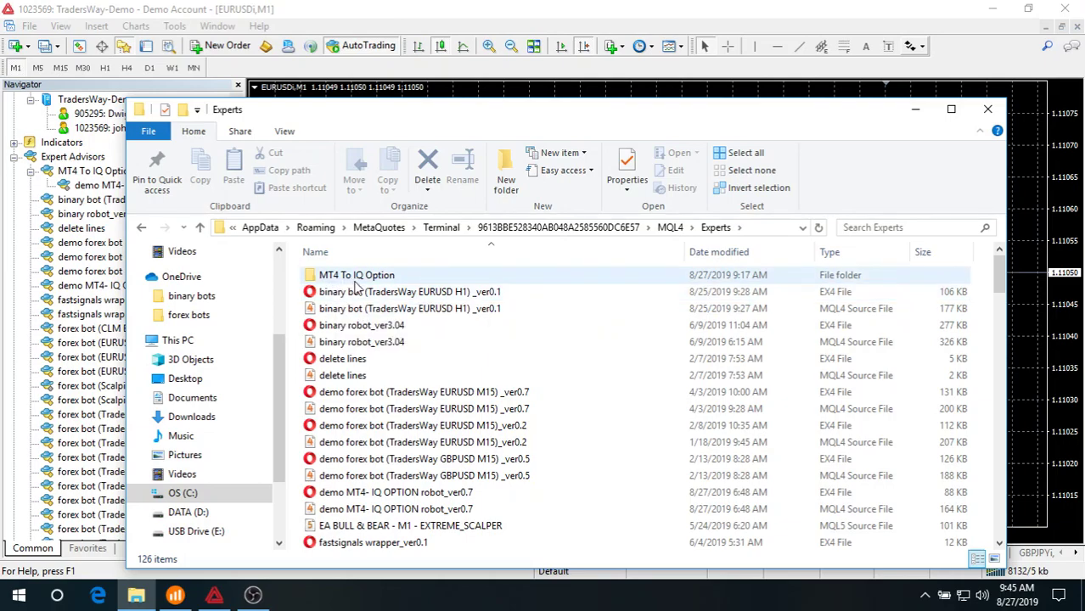
click(369, 283)
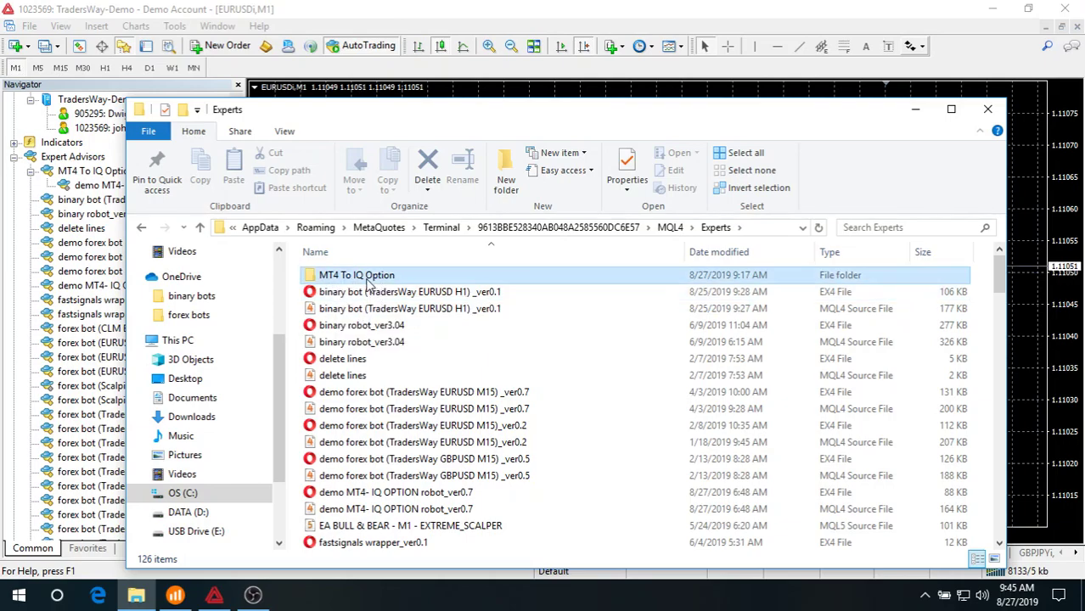
double_click(369, 283)
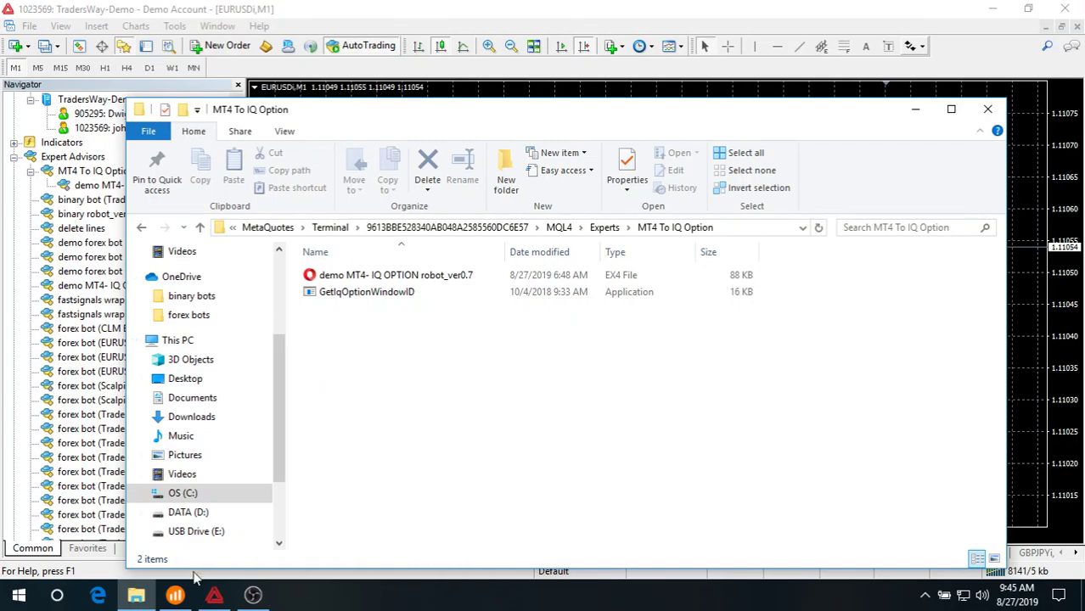
click(176, 598)
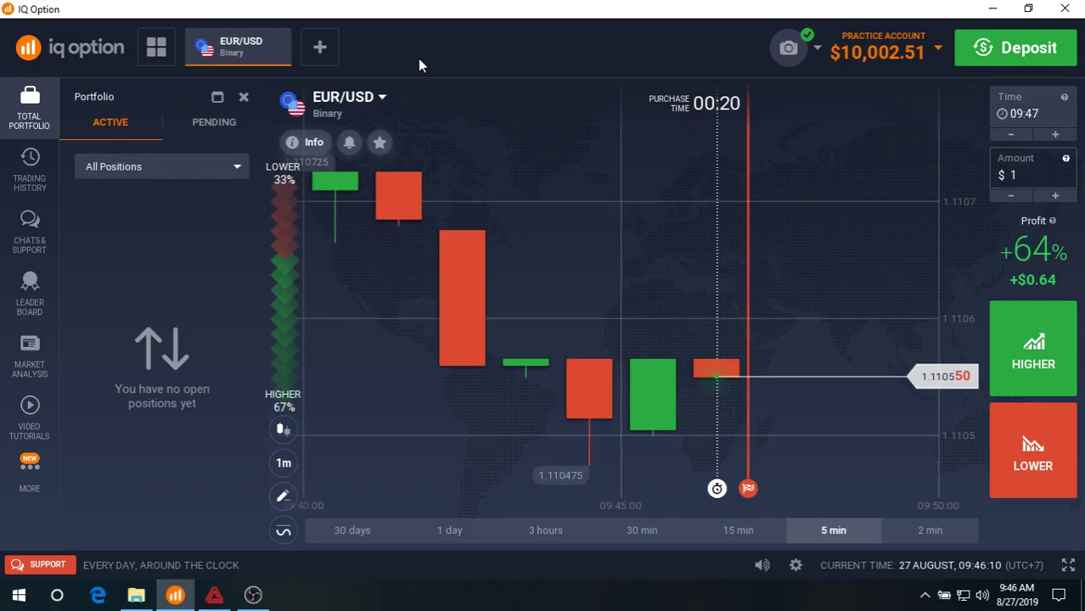
click(219, 598)
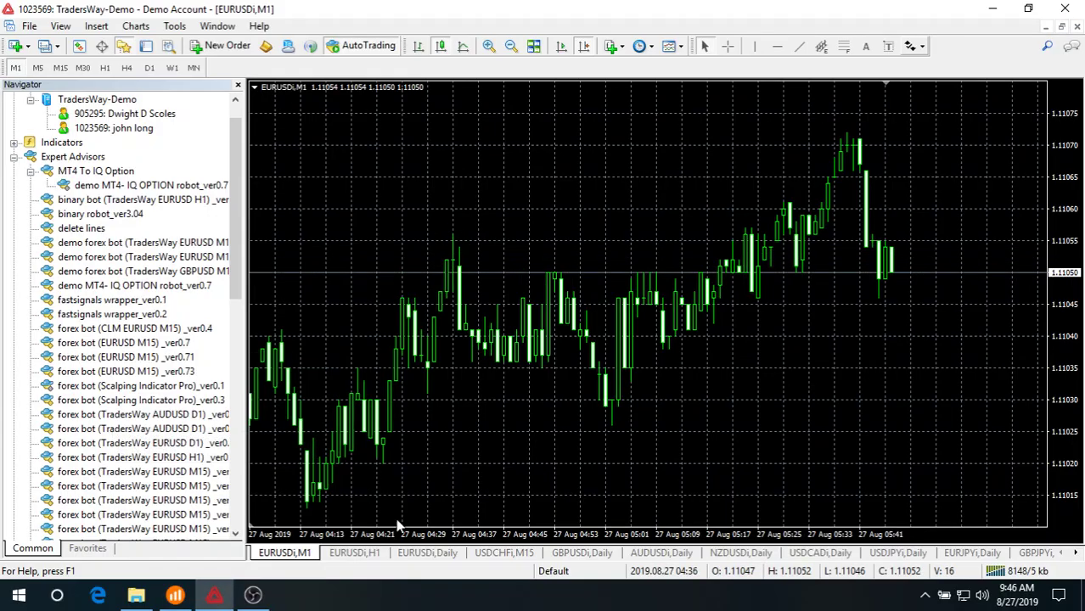
click(135, 594)
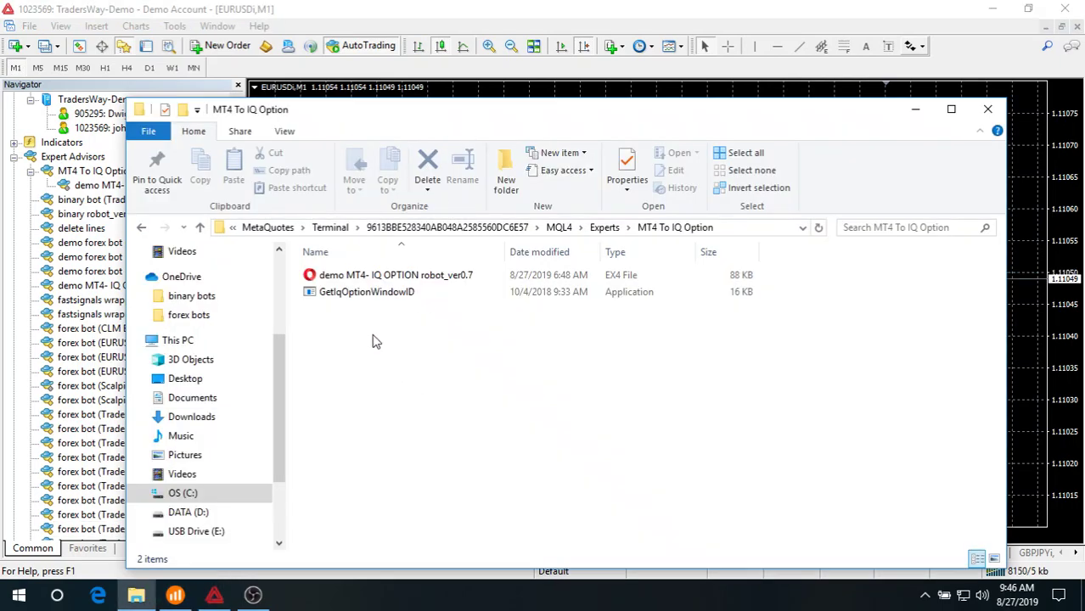
- Run GetIqOptionWindowID and look up the open IQ Option window's ID, 591472
double_click(338, 298)
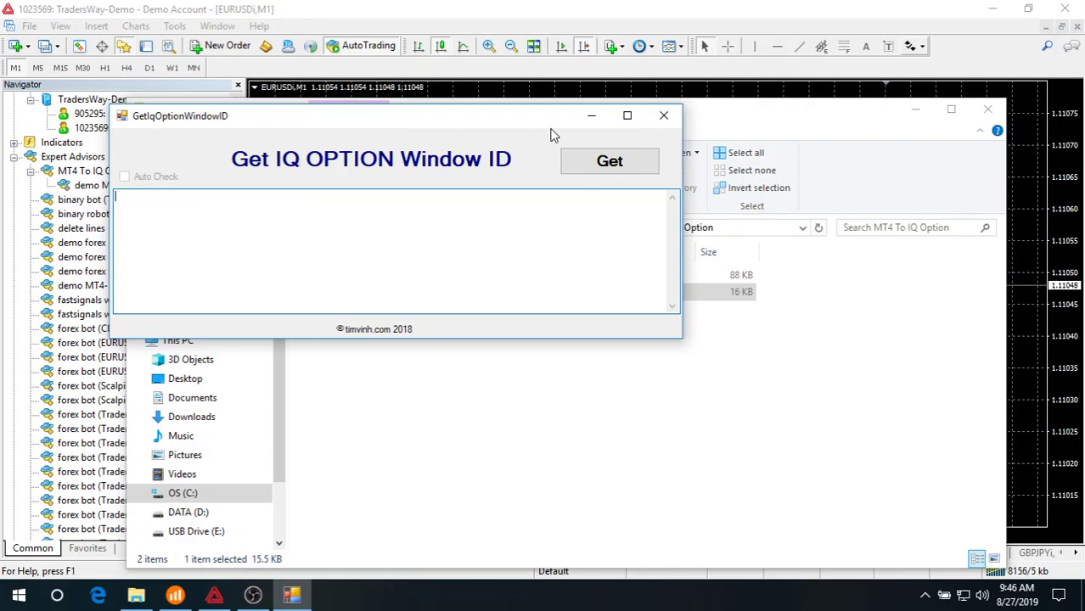
click(582, 161)
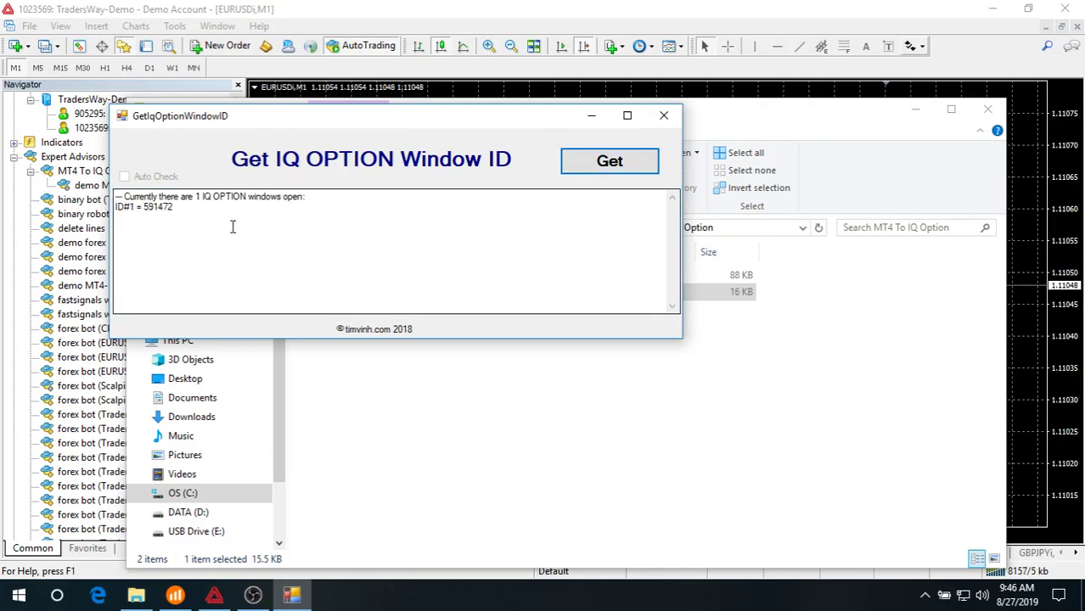
double_click(168, 208)
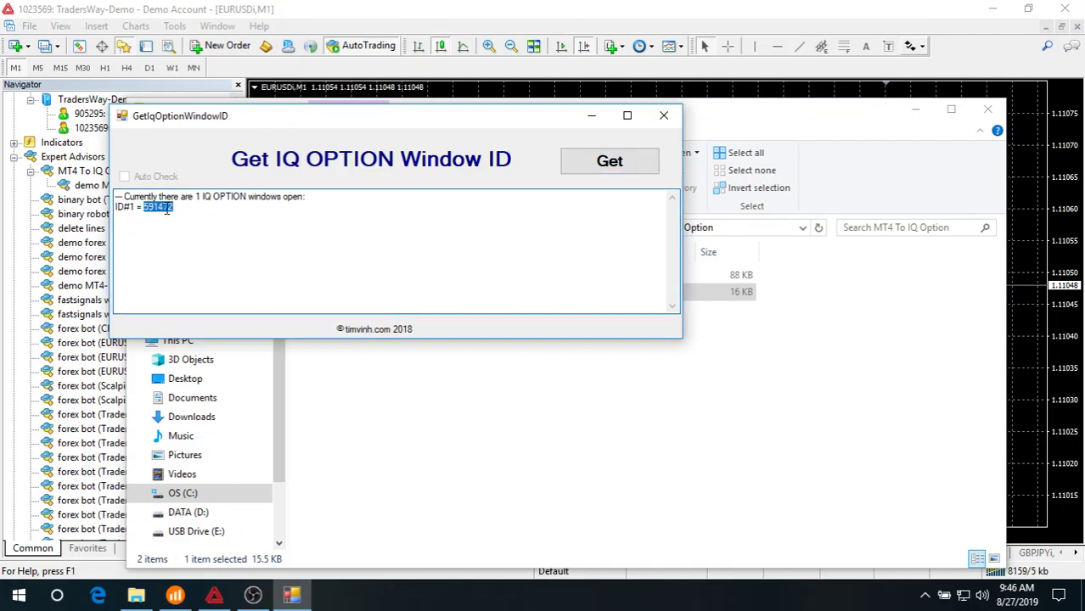
- Copy the window ID 591472 and return to MetaTrader 4
click(175, 594)
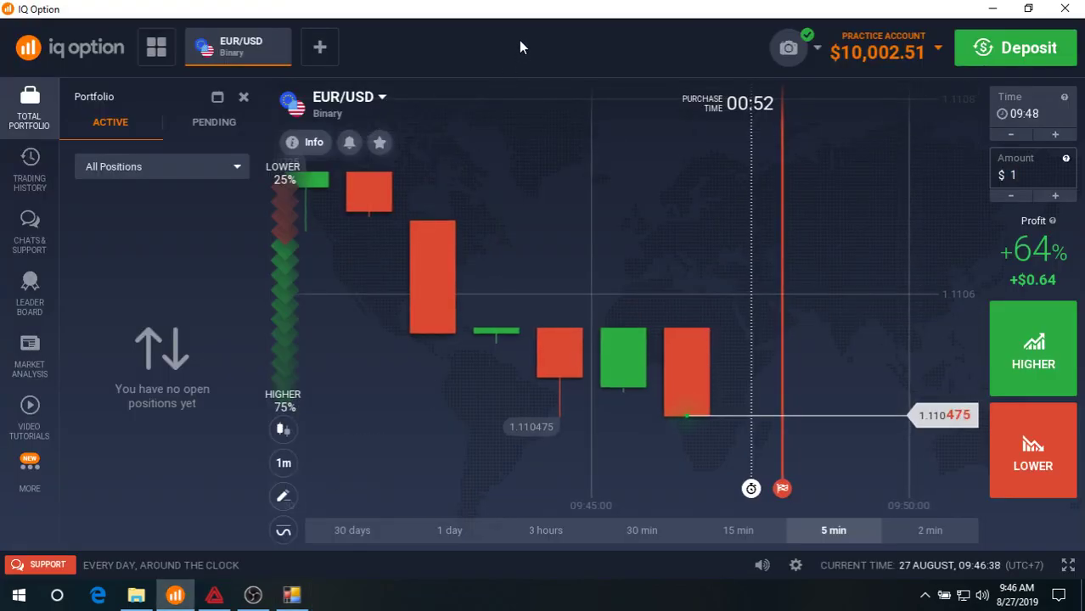
click(294, 596)
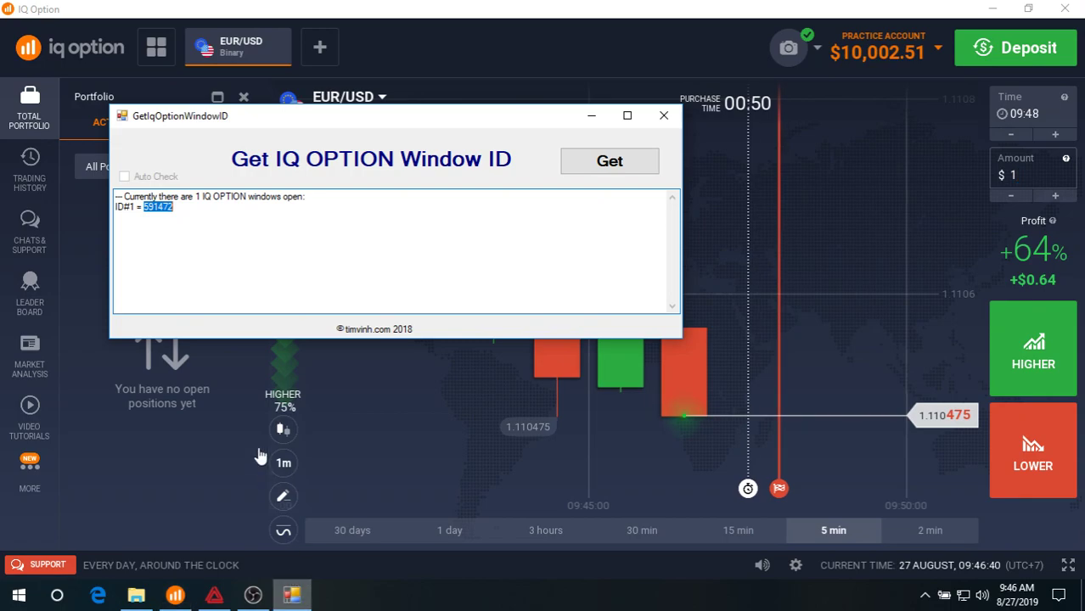
right_click(152, 209)
click(213, 270)
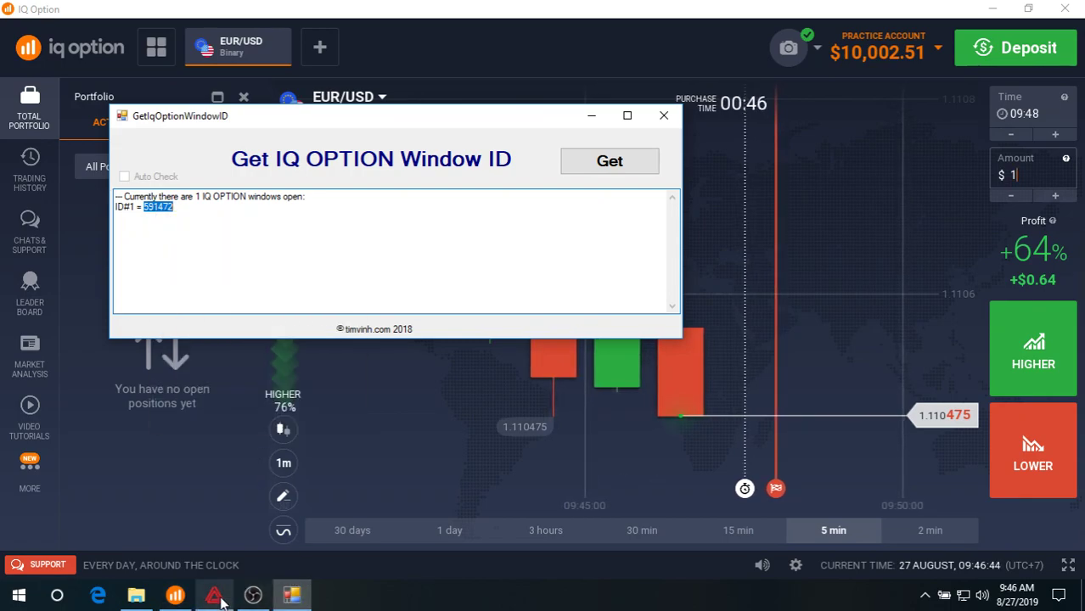
click(214, 596)
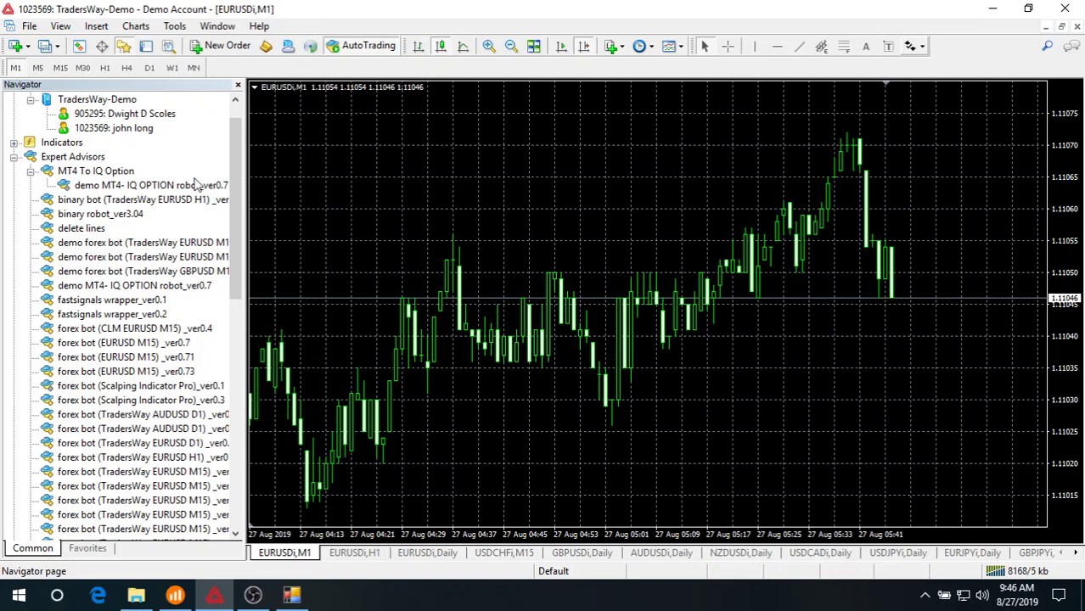
- In the robot's Inputs, set IQ_OPTION_WINDOW_ID to 591472
double_click(141, 185)
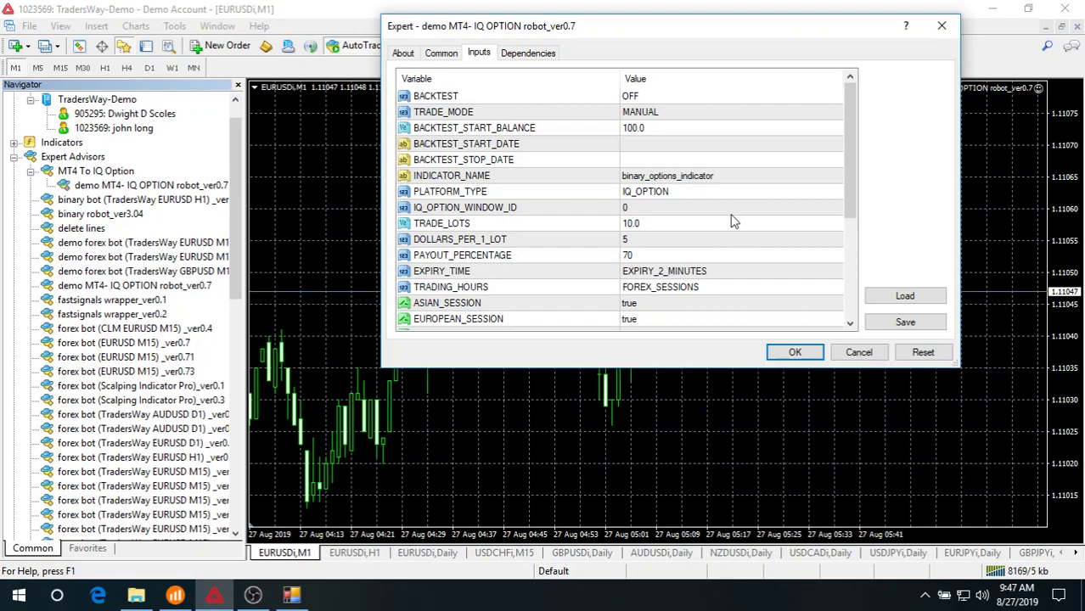
double_click(717, 207)
text(591472)
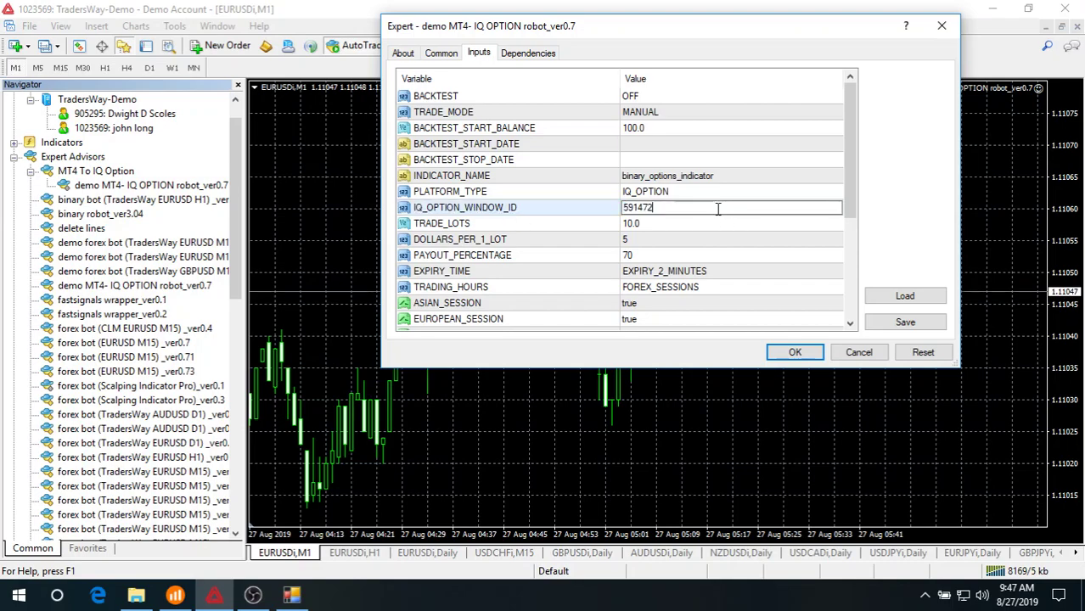
click(735, 228)
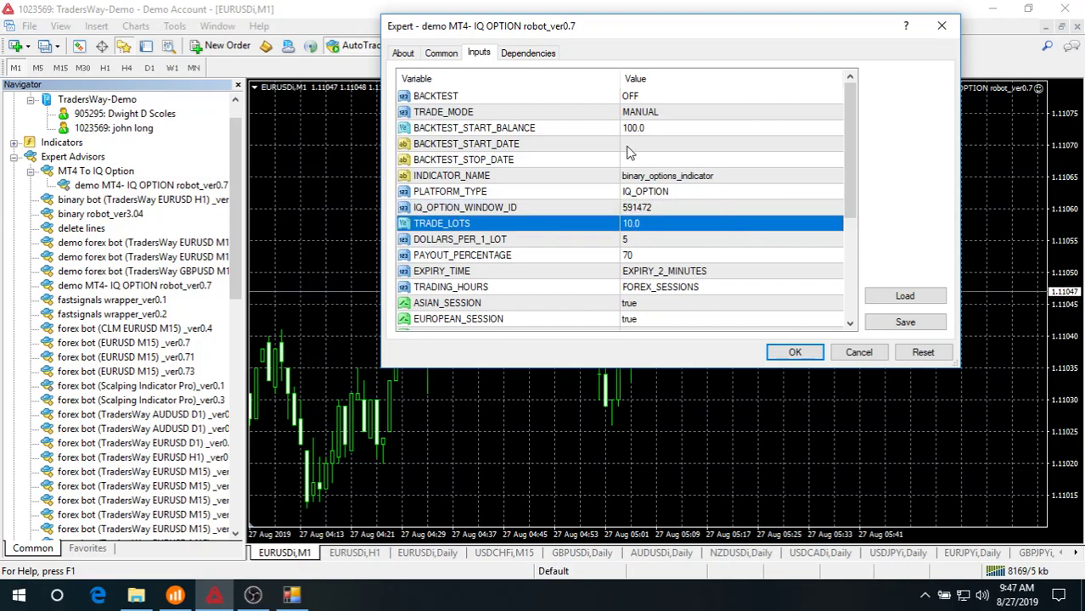
- Leave the robot's TRADE_MODE on MANUAL after briefly trying AUTO
click(840, 112)
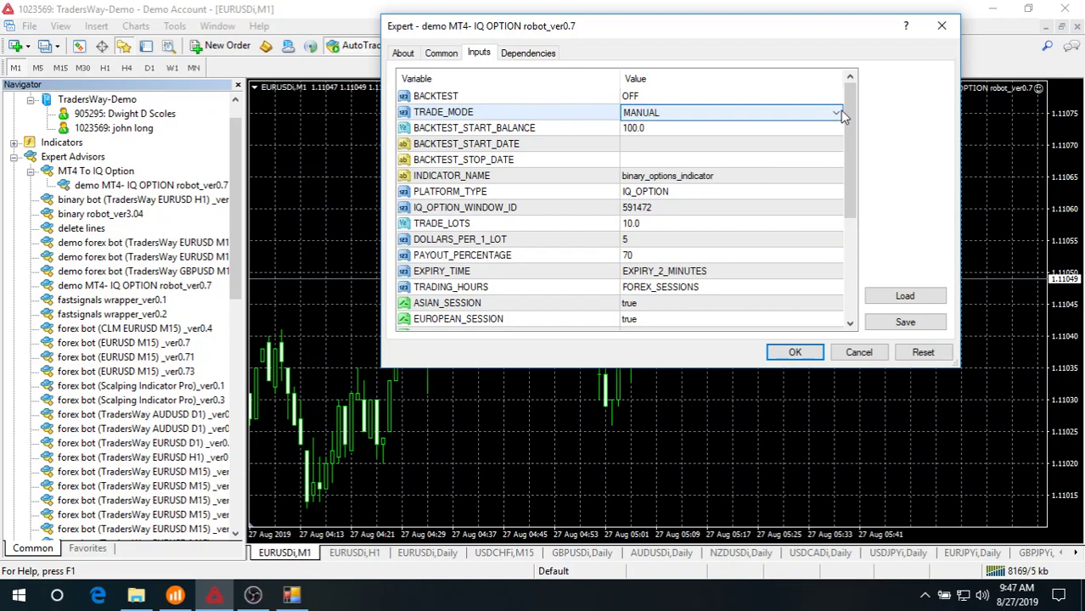
click(839, 113)
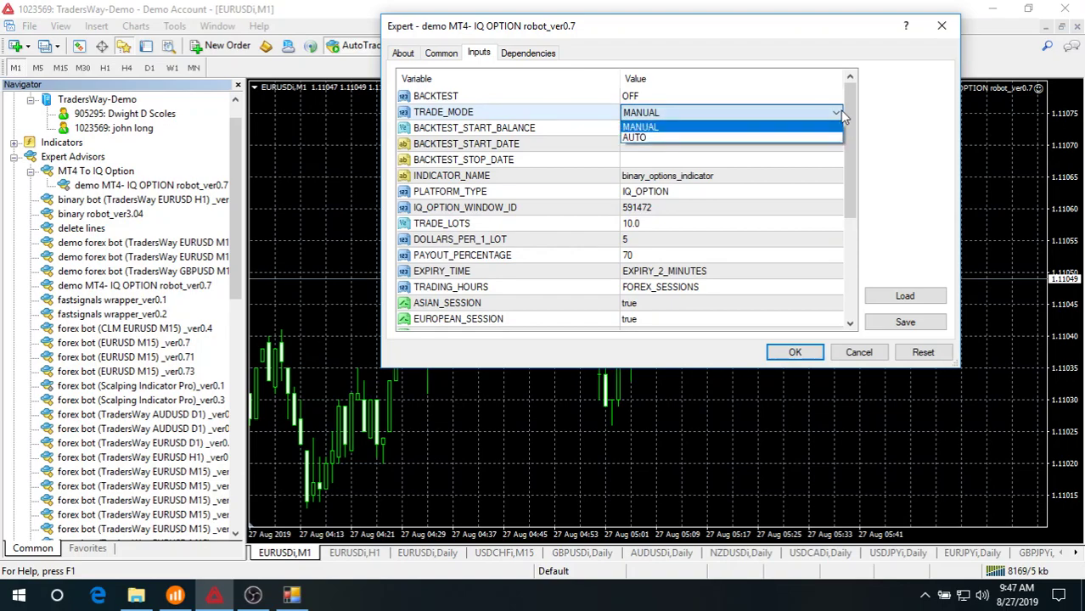
click(729, 138)
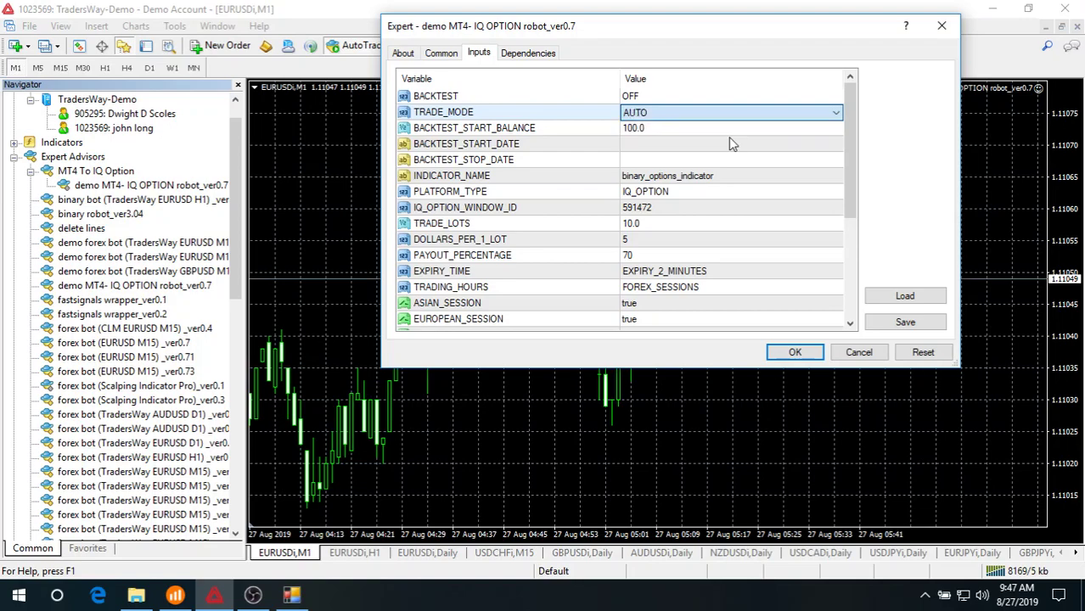
click(836, 116)
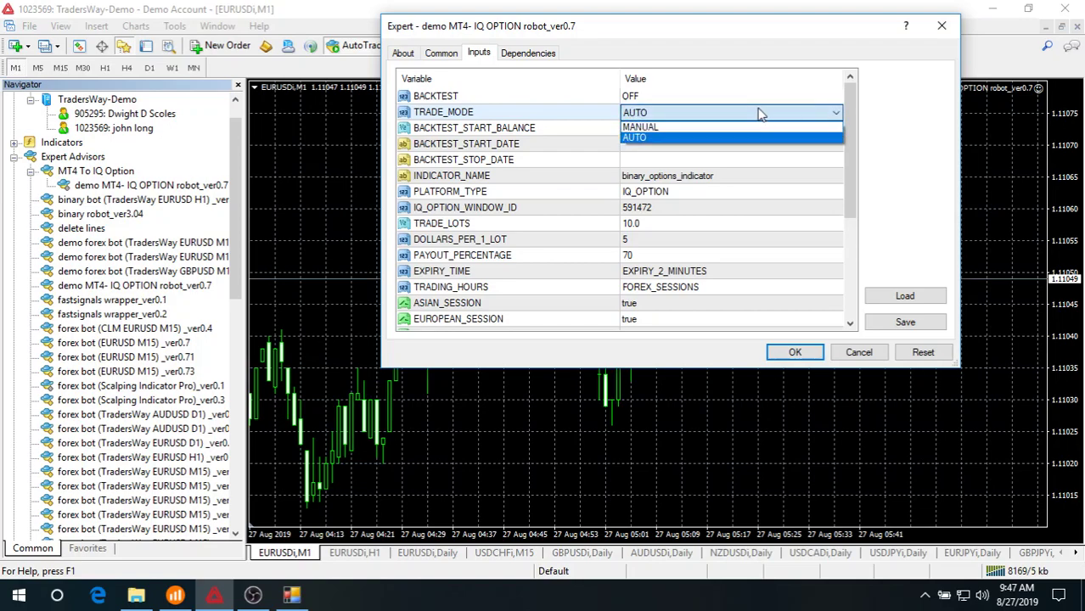
click(713, 127)
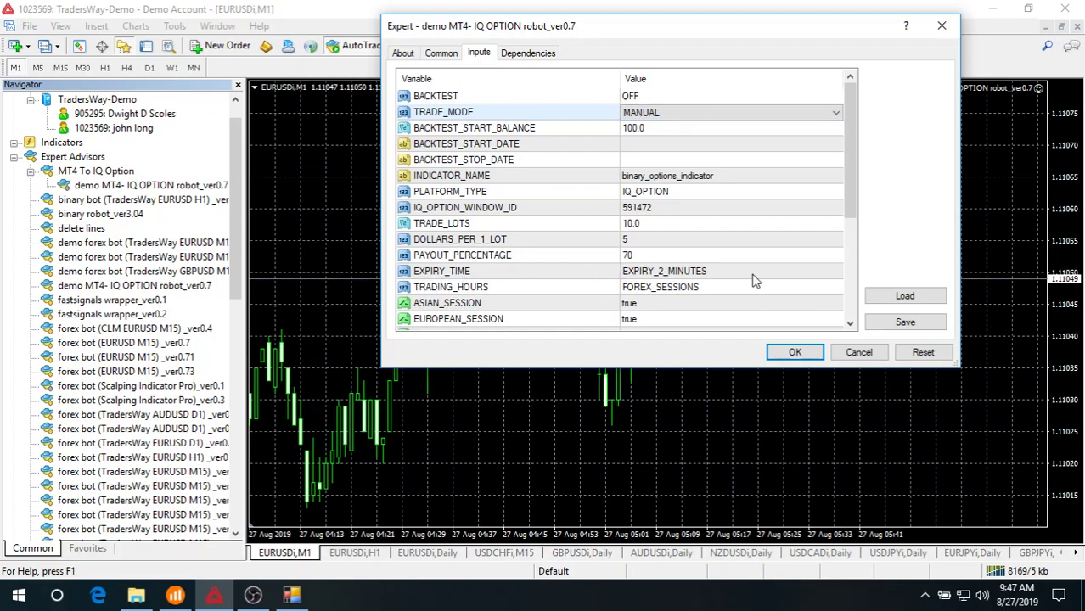
- Set EXPIRY_TIME to EXPIRY_1_MINUTE and attach the robot to the EURUSDi chart
click(837, 275)
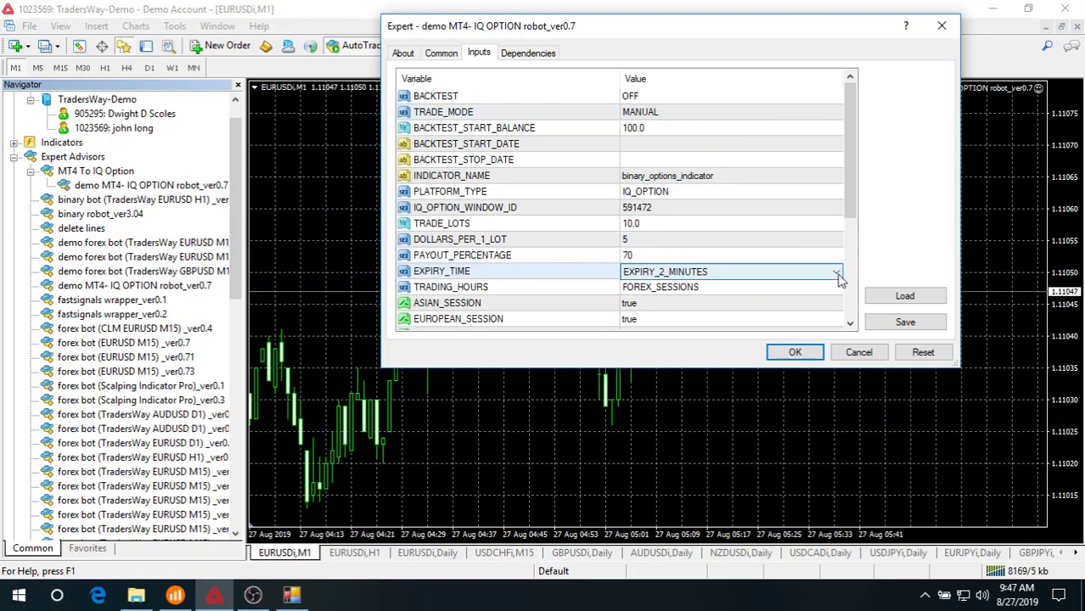
click(836, 273)
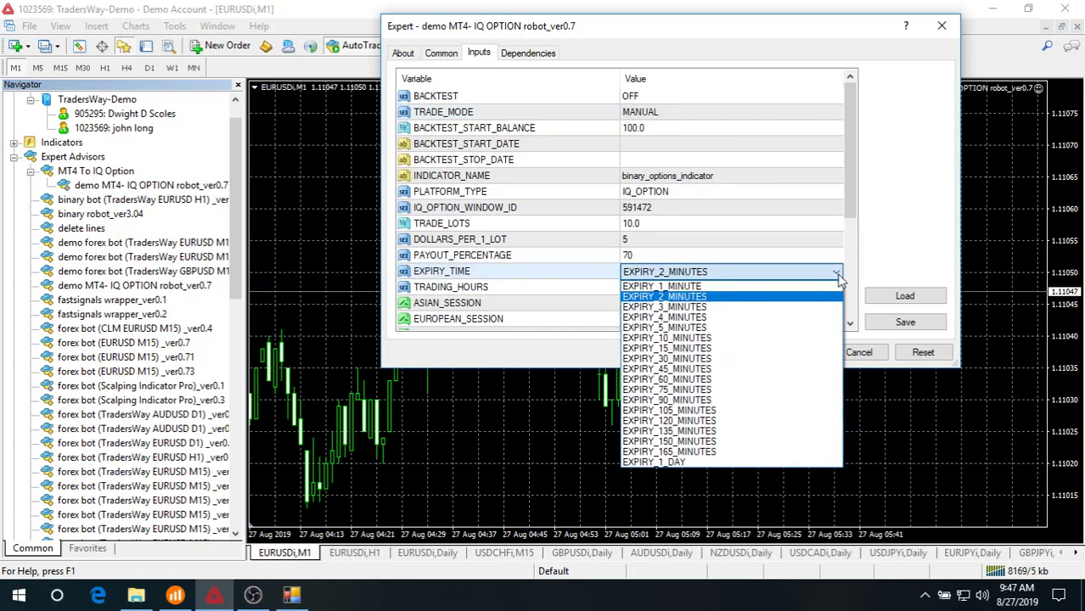
click(696, 287)
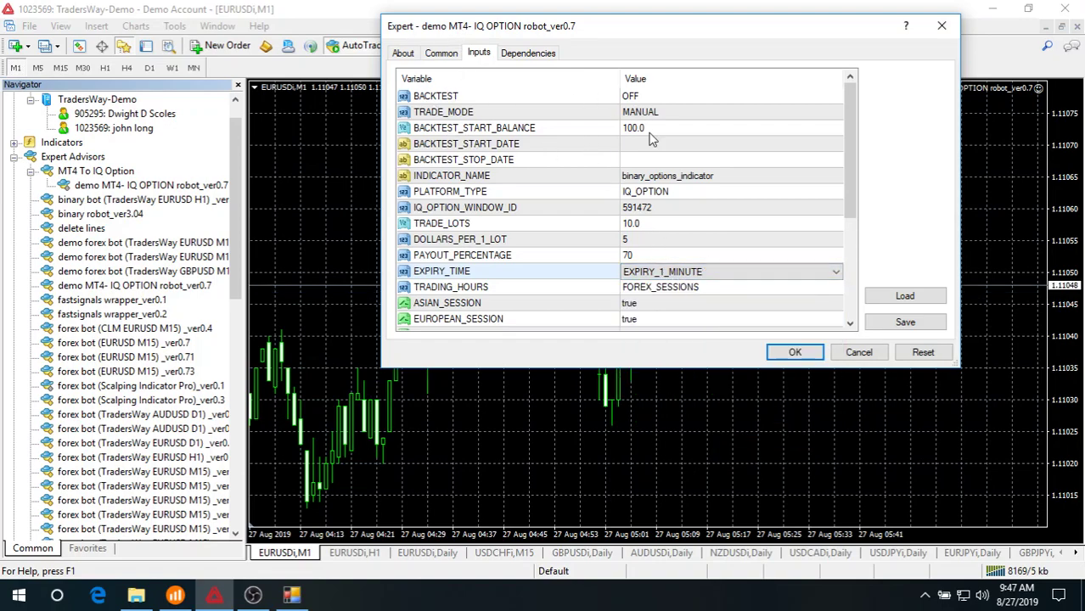
click(795, 353)
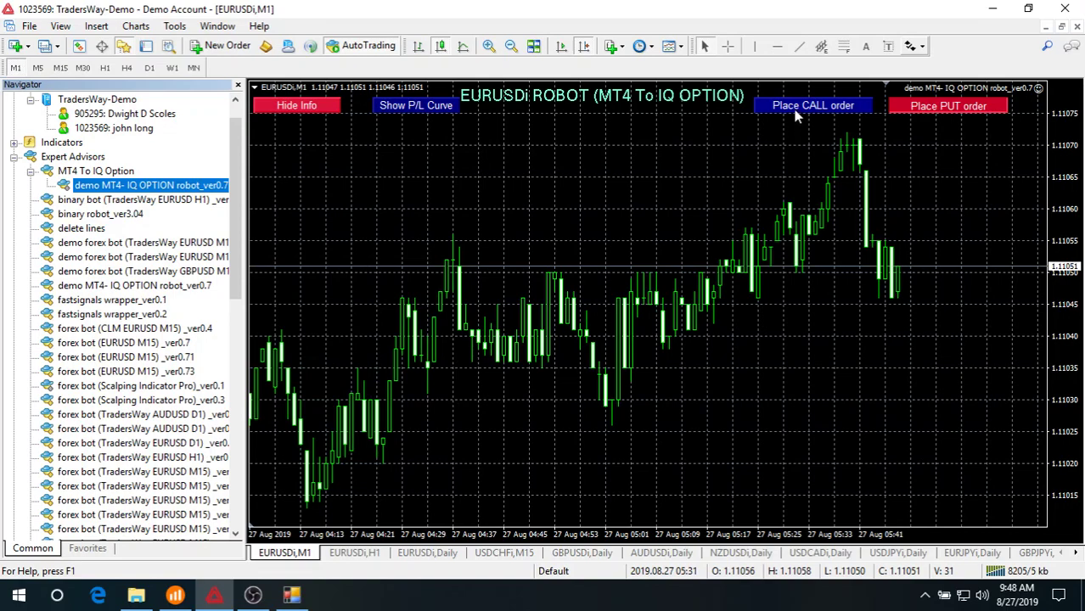
- Place a CALL order from the robot's EURUSDi chart panel and view it in IQ Option
click(795, 111)
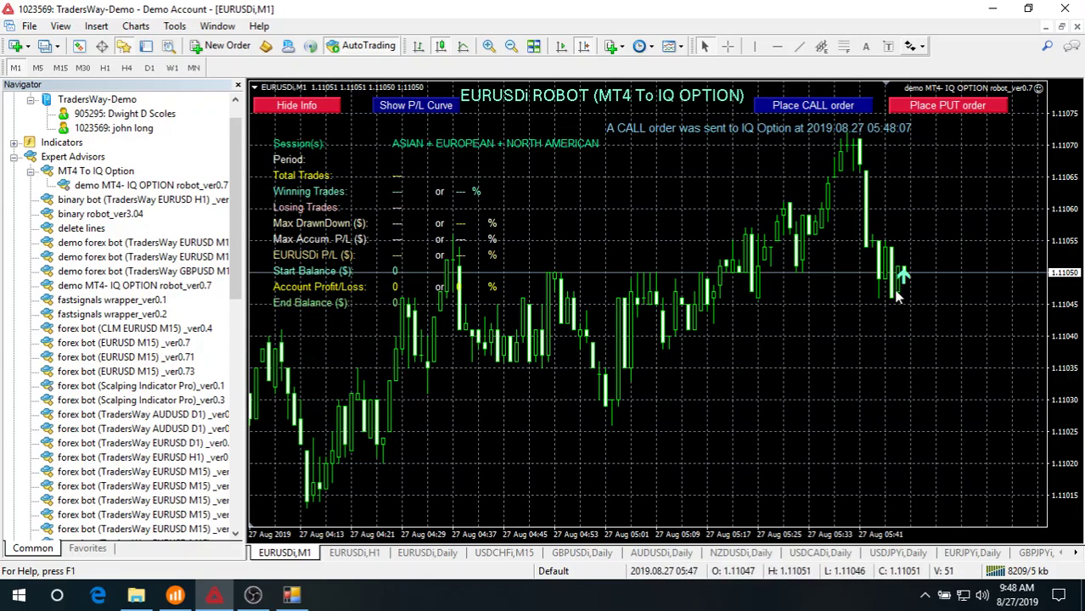
click(175, 596)
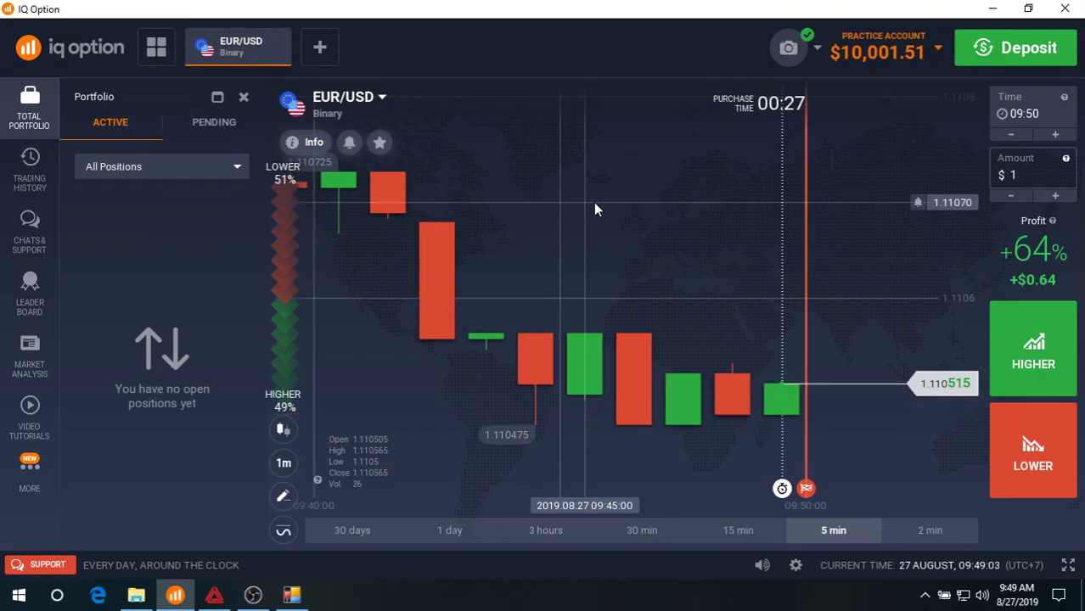
- Back on the EURUSDi chart, place a PUT order from the robot panel
click(213, 594)
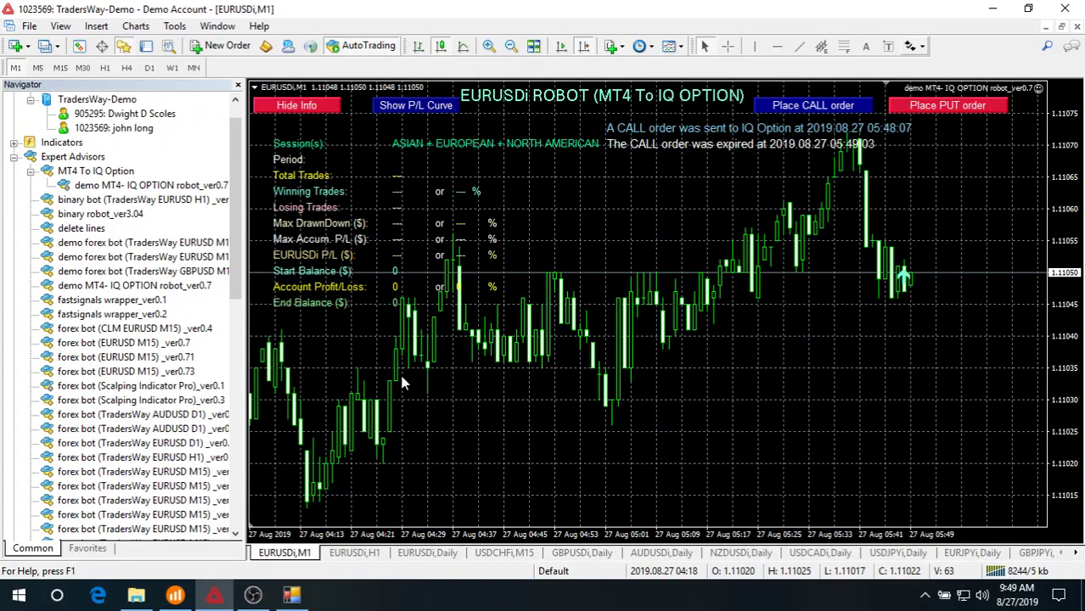
click(937, 109)
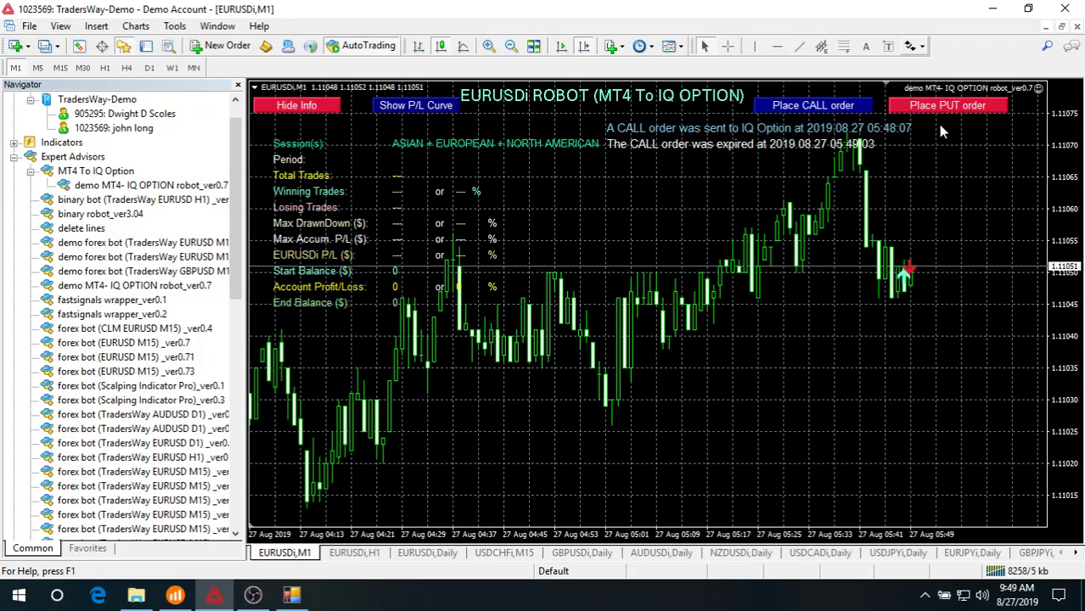
click(293, 596)
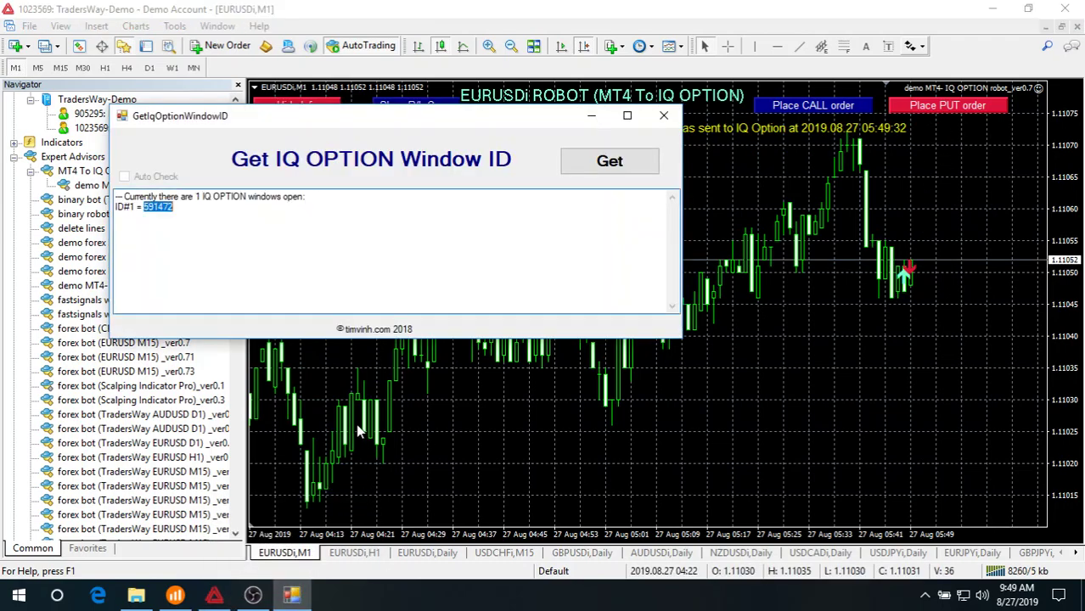
- Watch the $1 EUR/USD PUT trade in IQ Option until it expires
click(175, 597)
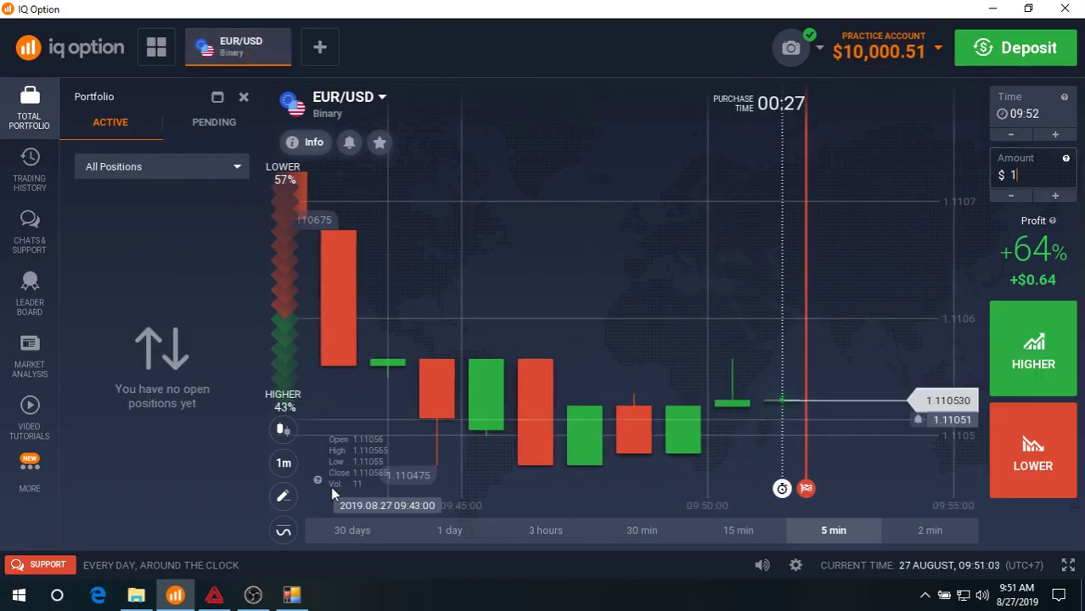
- Return to MetaTrader 4 to see the PUT order reported expired at 05:51:01
click(214, 594)
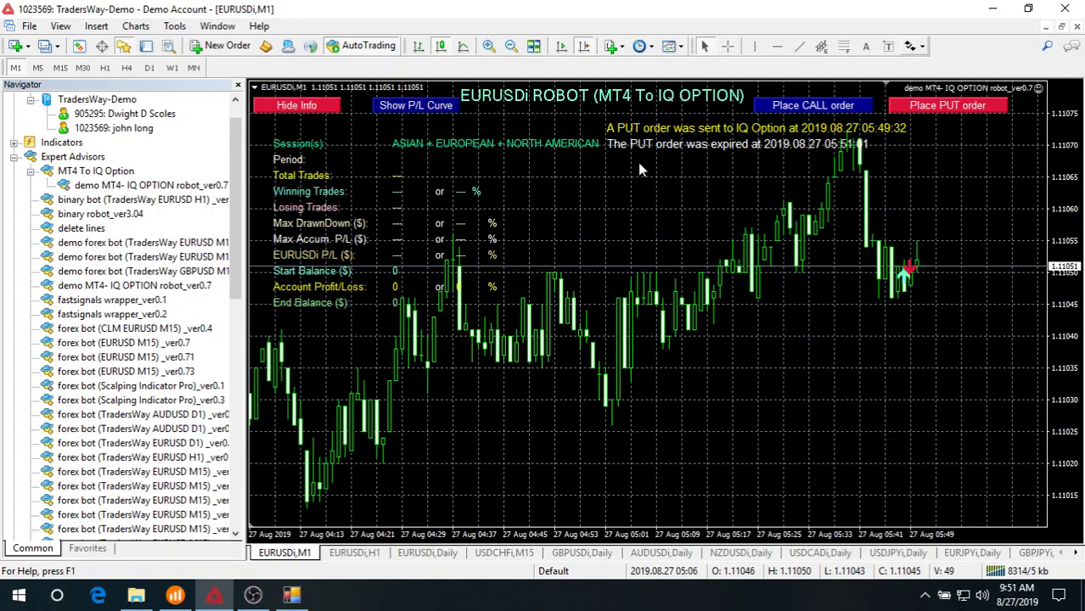